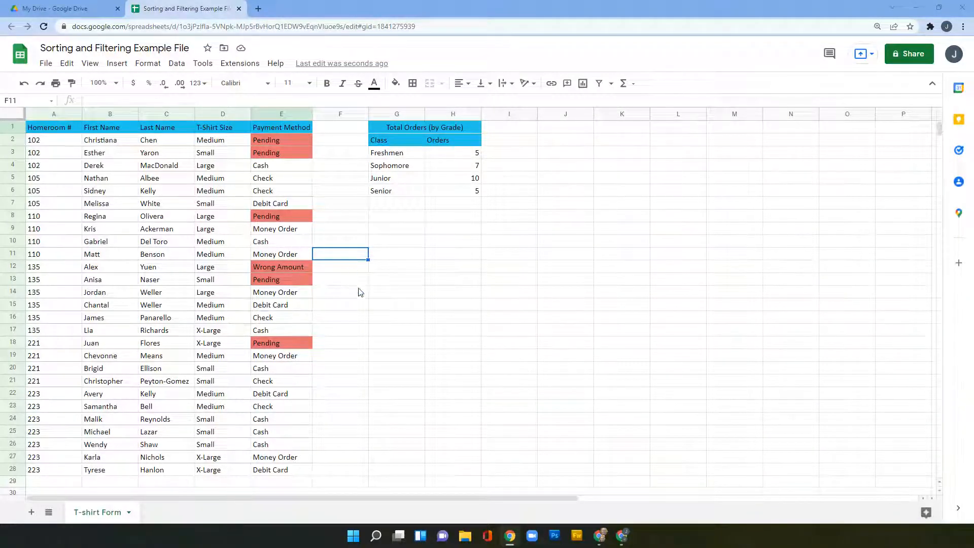
Step: Try sorting only the Homeroom # column Z to A, then clear the selection
click(471, 270)
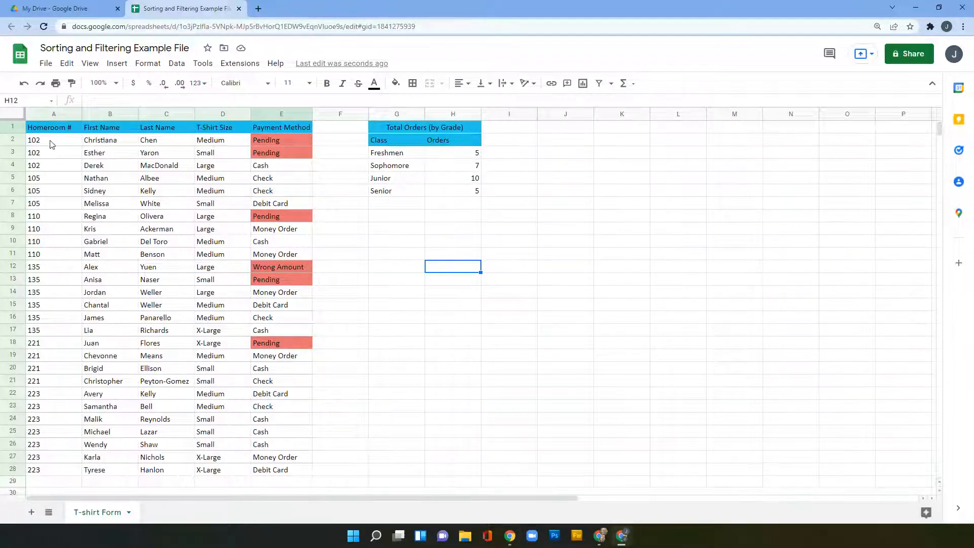
drag(50, 145, 65, 451)
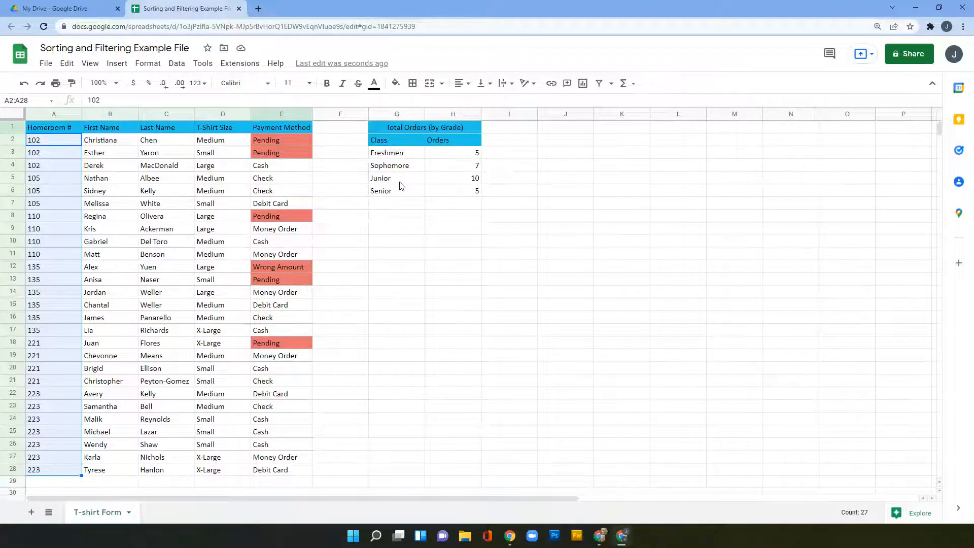
click(177, 64)
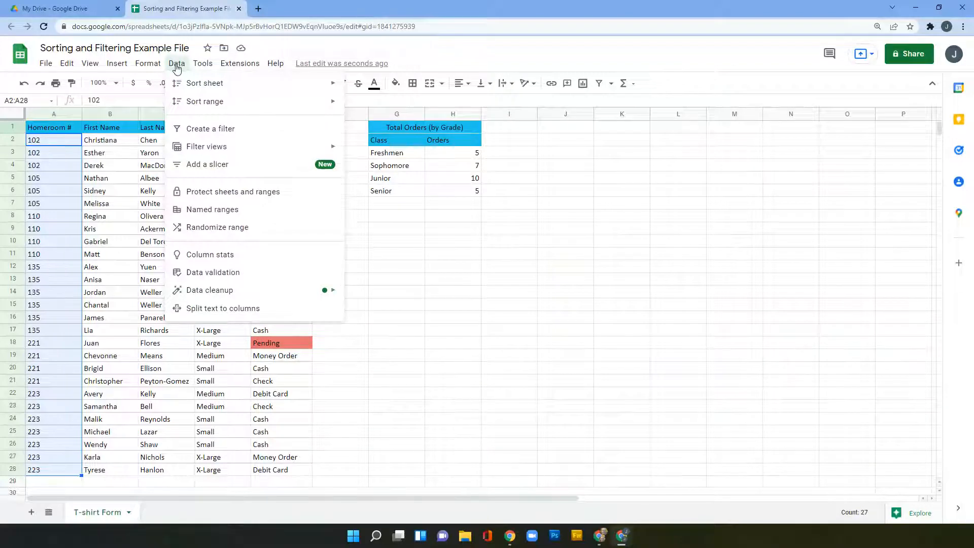
mouse_move(217, 102)
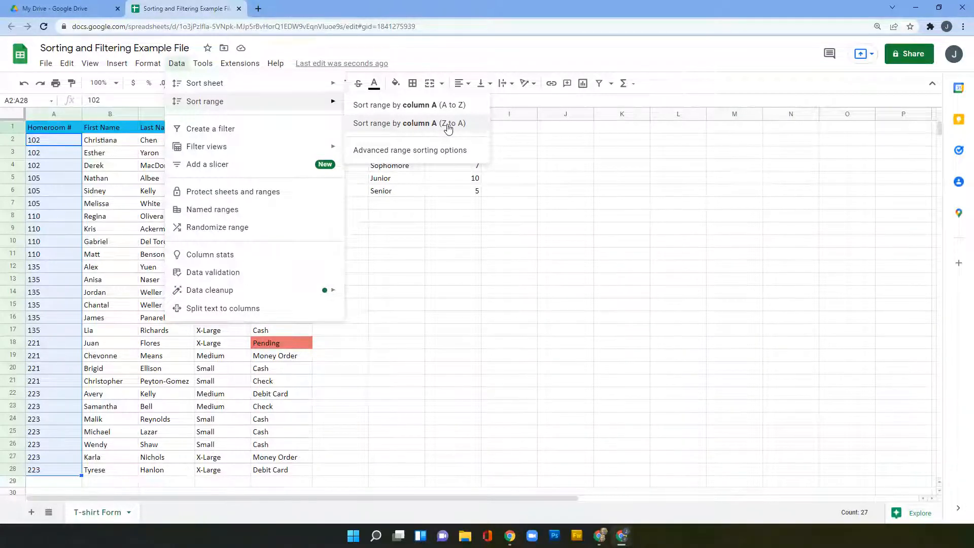
click(412, 124)
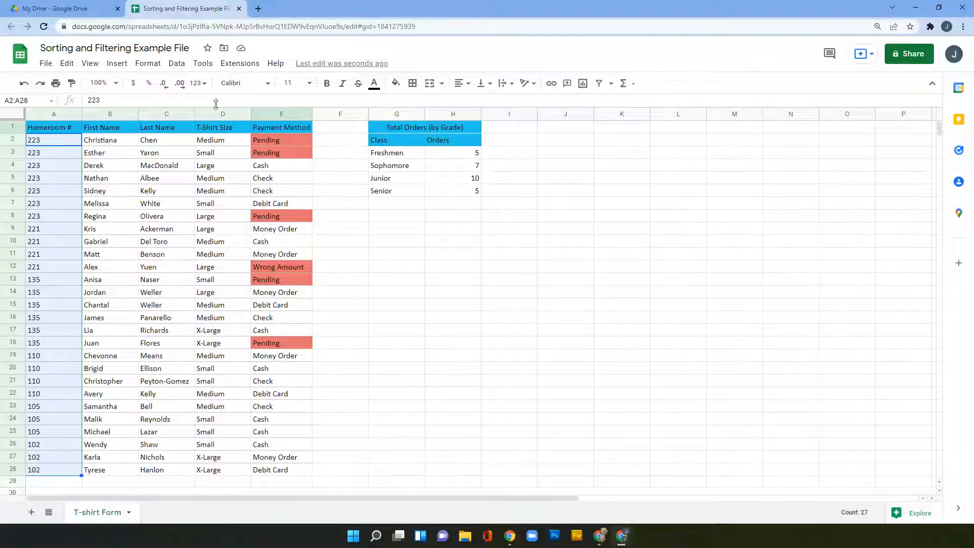
click(177, 64)
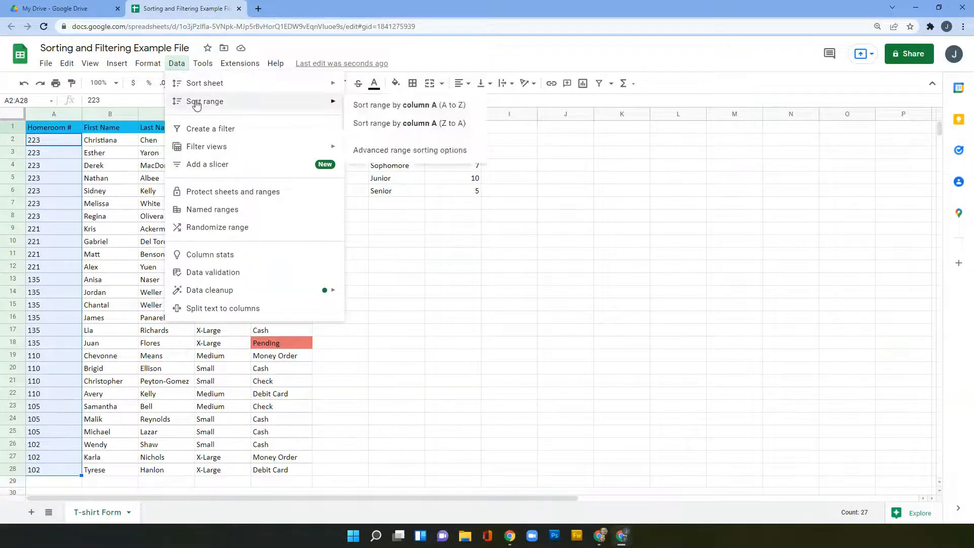
click(176, 63)
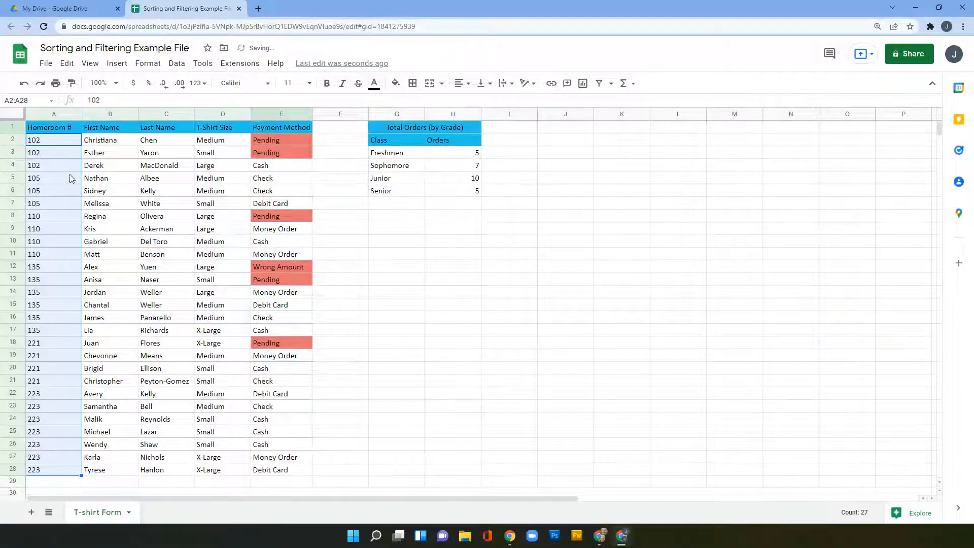
click(146, 433)
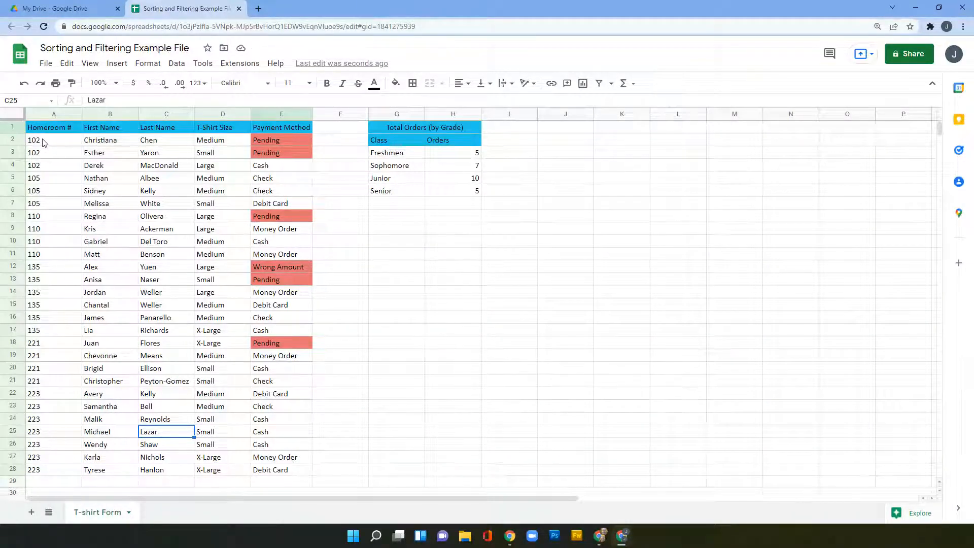
Step: Sort the table body by Homeroom #, highest first, then undo that sort
drag(44, 142, 255, 468)
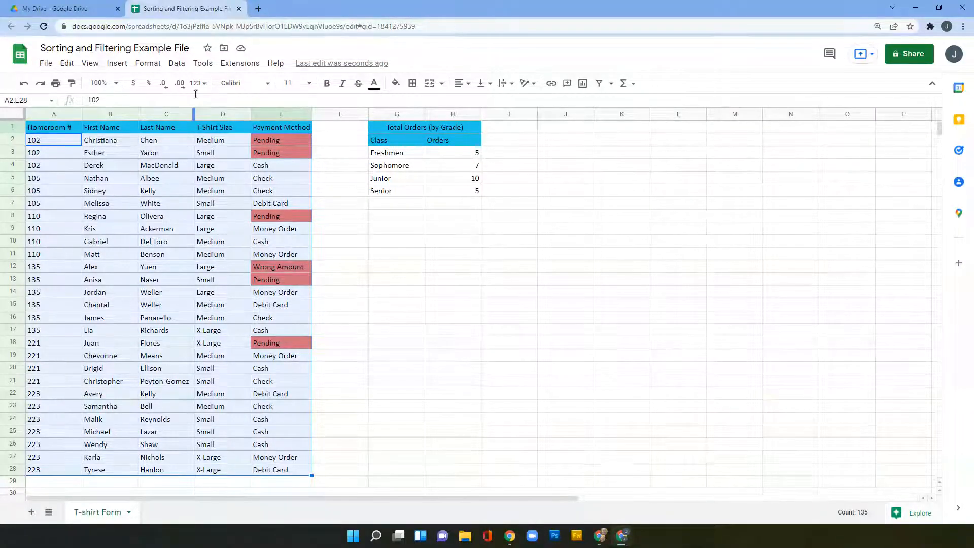
click(177, 64)
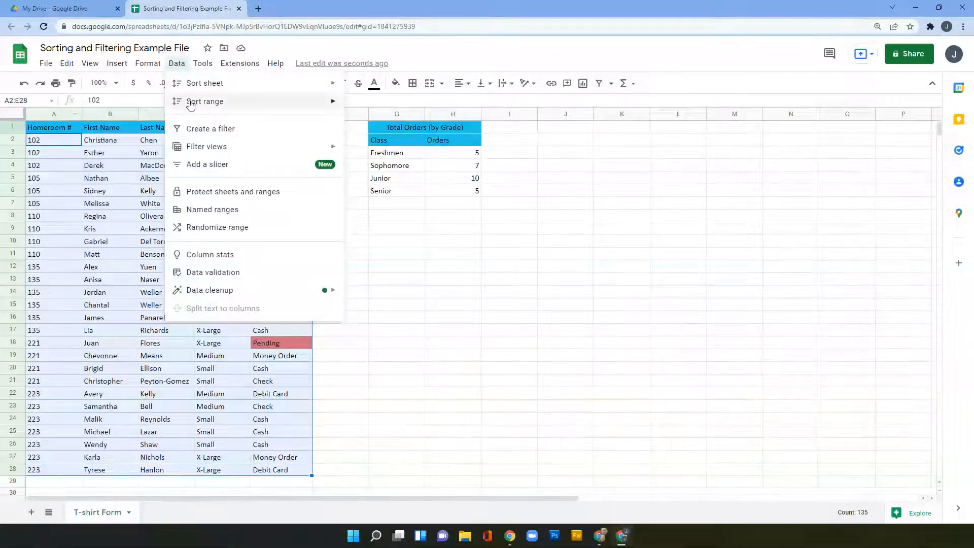
mouse_move(330, 101)
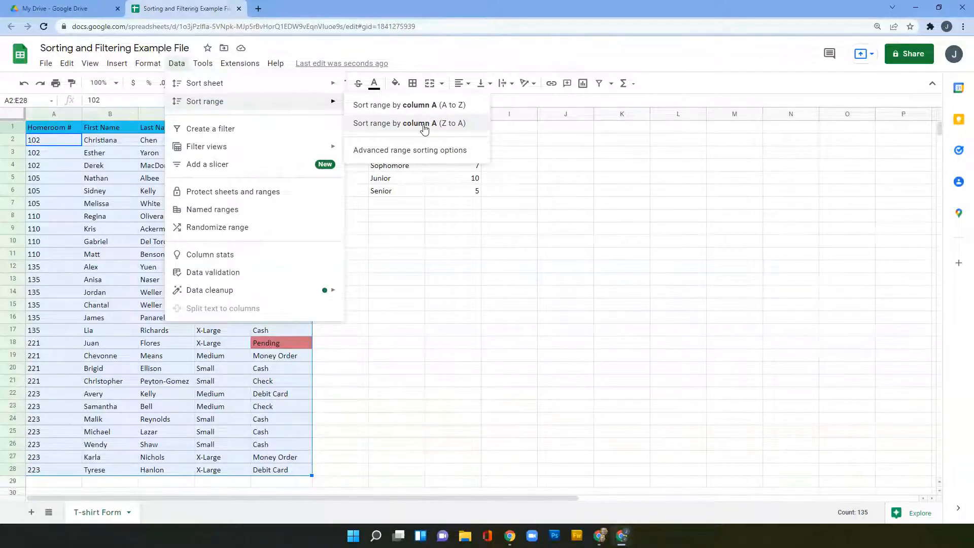
click(409, 130)
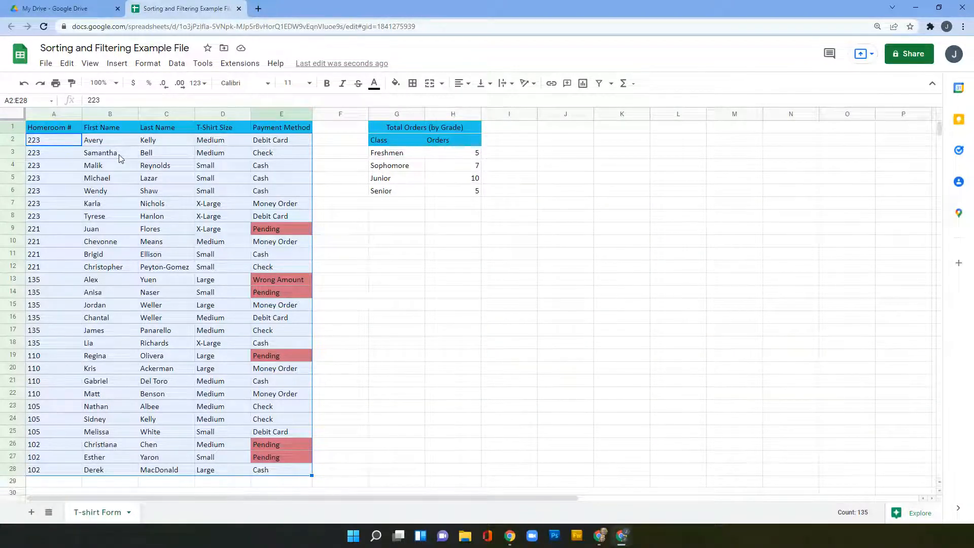
key(ctrl+z)
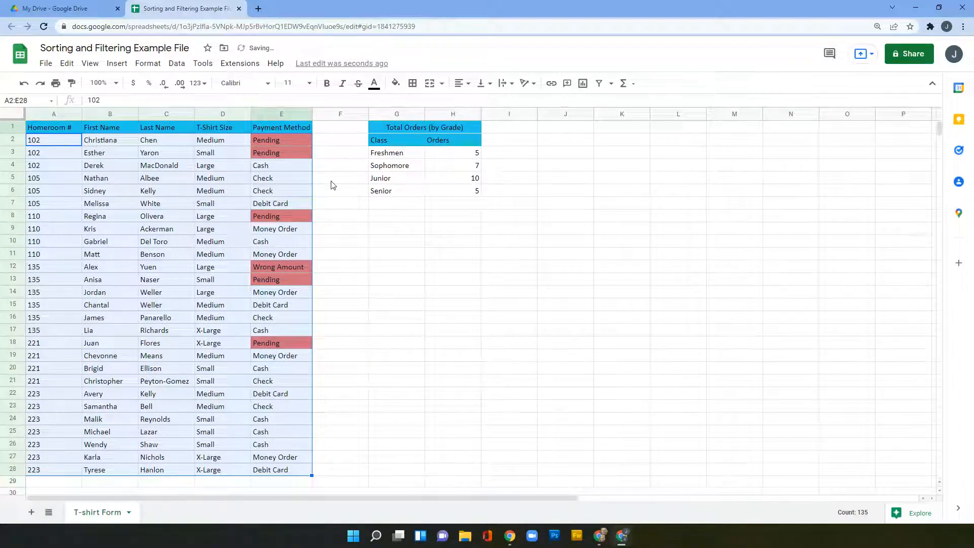
click(323, 267)
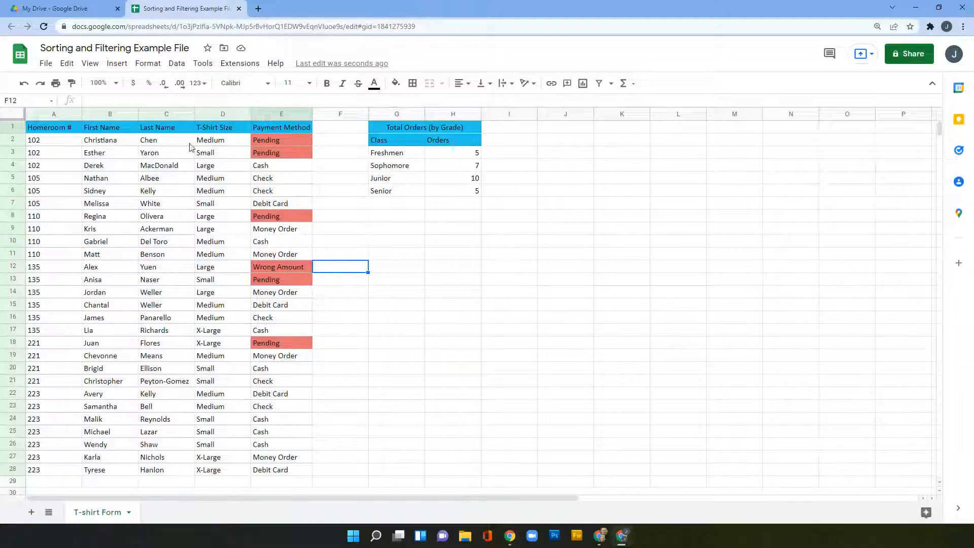
Step: Open the advanced sort settings for A2:E28, then cancel without sorting
click(176, 63)
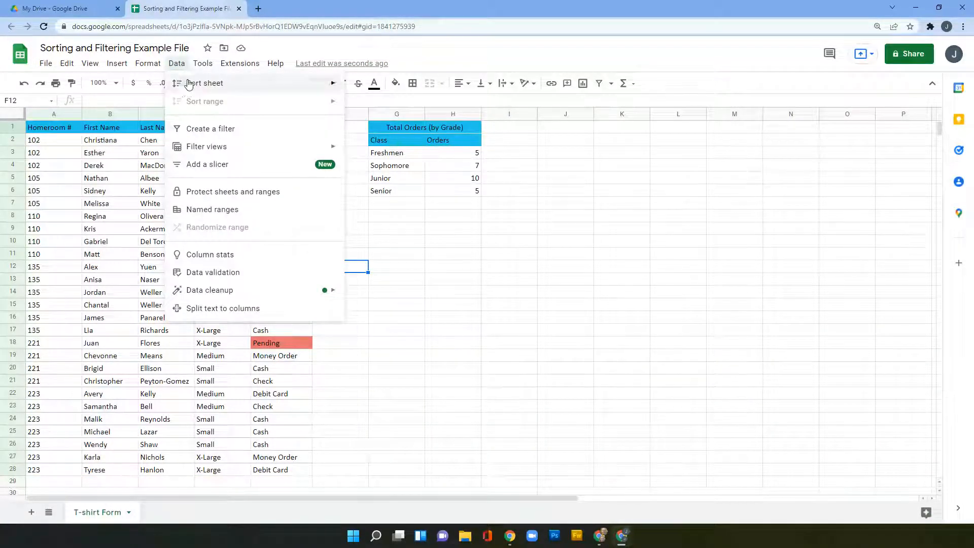
click(176, 63)
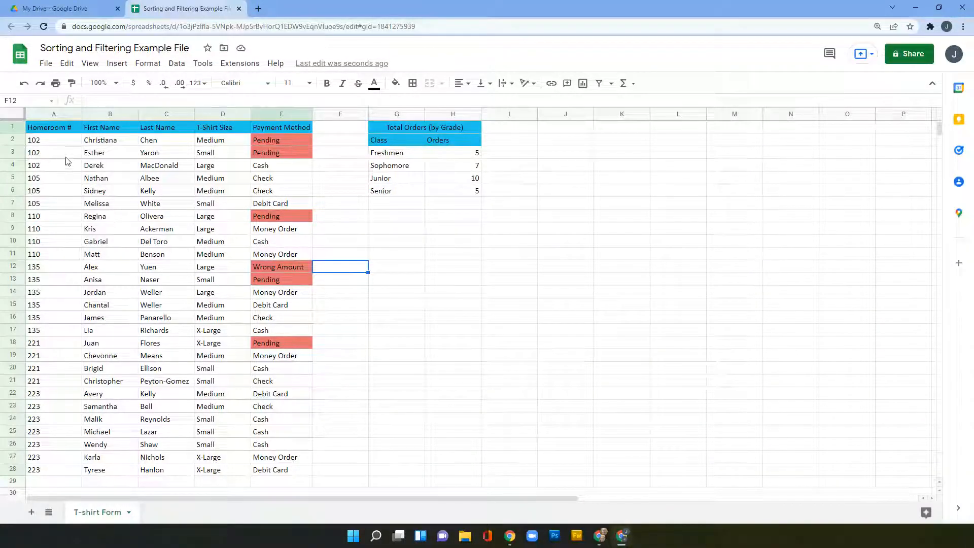
click(54, 143)
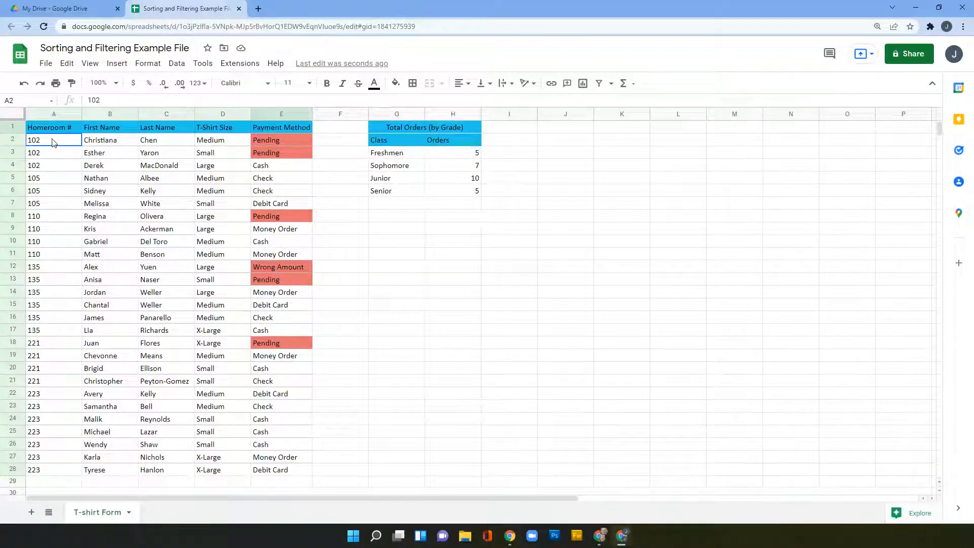
drag(52, 143, 262, 472)
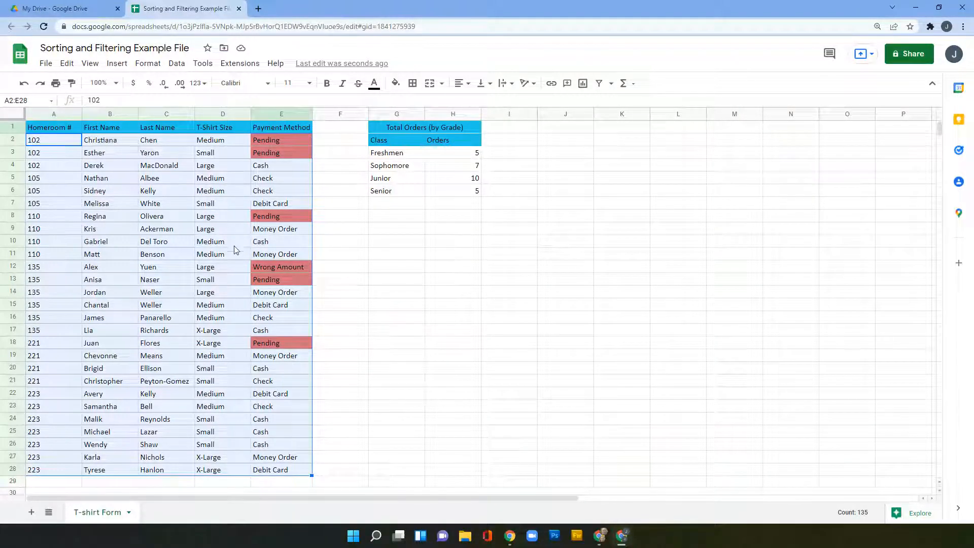
click(177, 64)
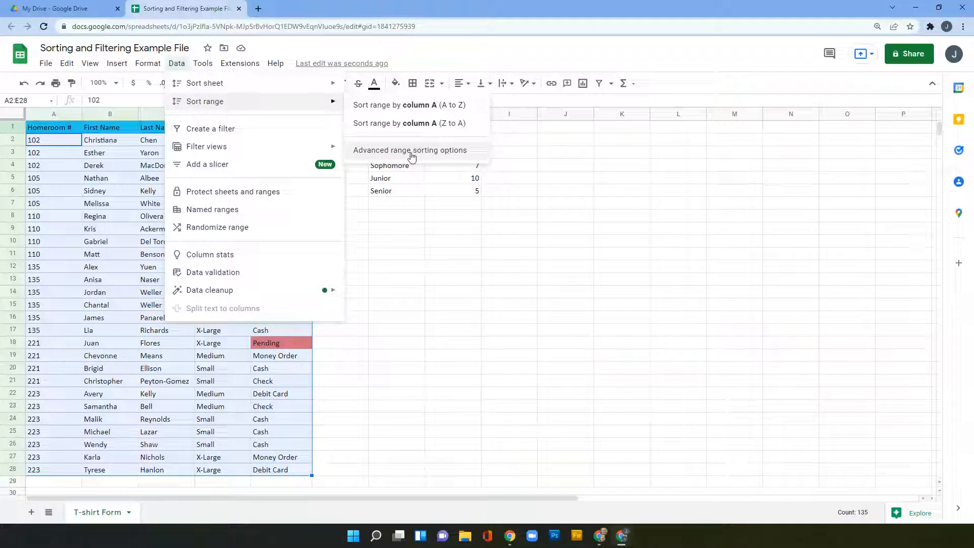
click(412, 152)
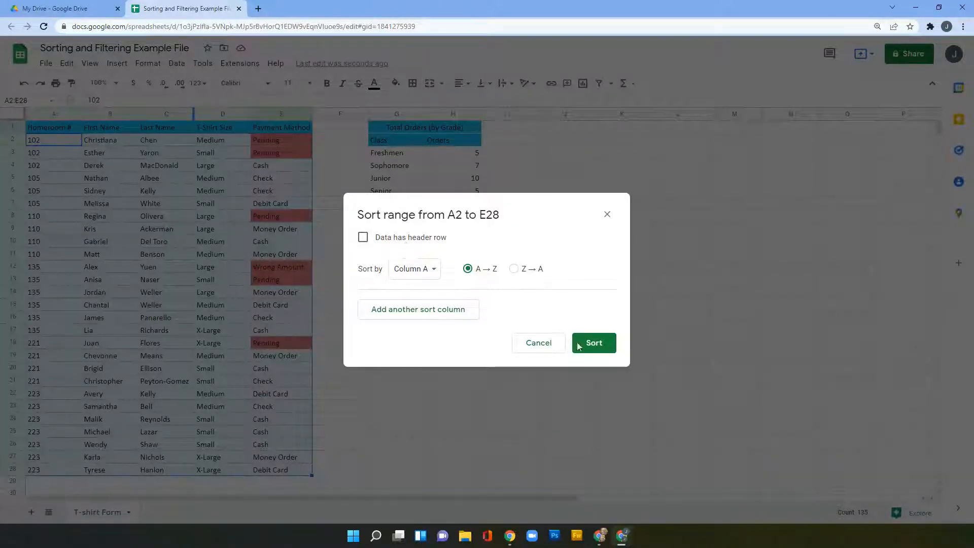
click(539, 342)
Step: Sort A1:E28 with a header row by Homeroom # Z→A, then Last Name A→Z
drag(54, 133, 279, 467)
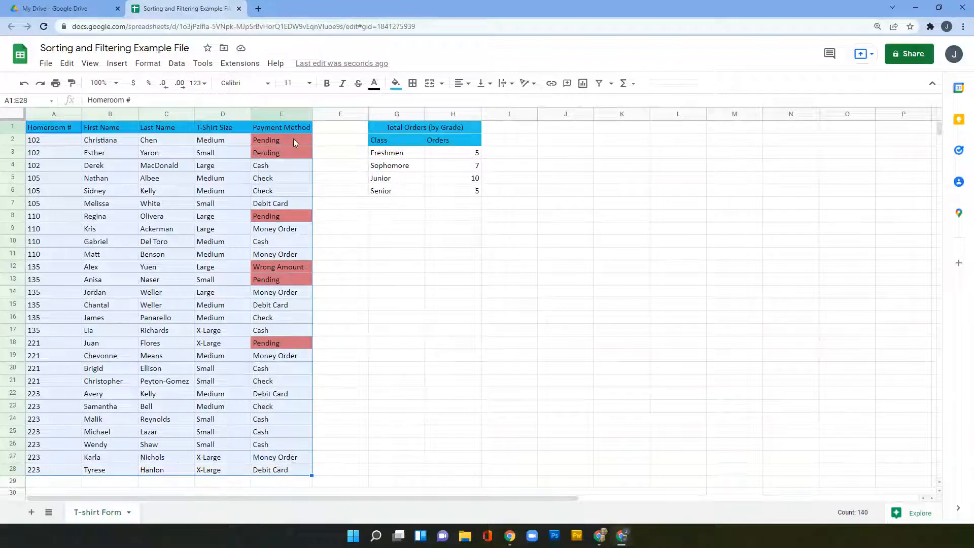
click(177, 63)
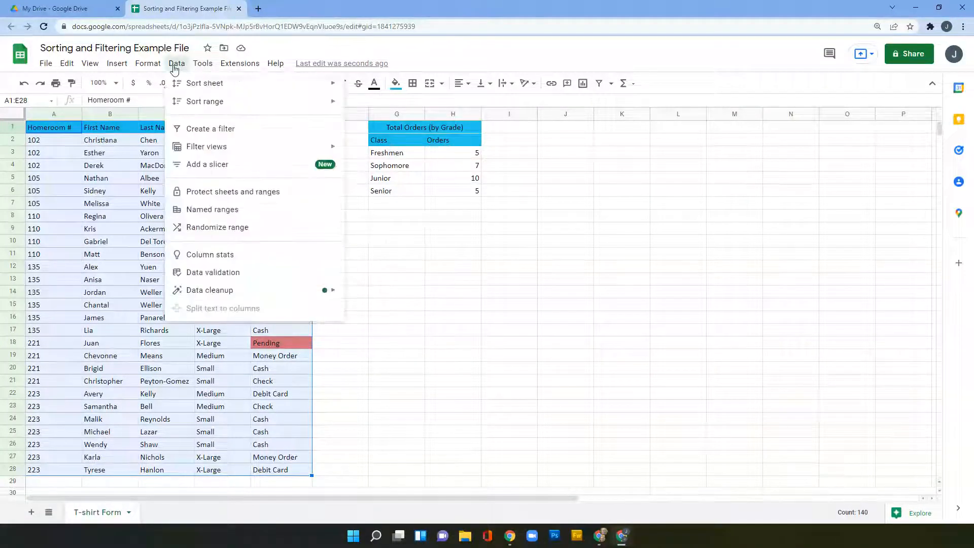
mouse_move(194, 103)
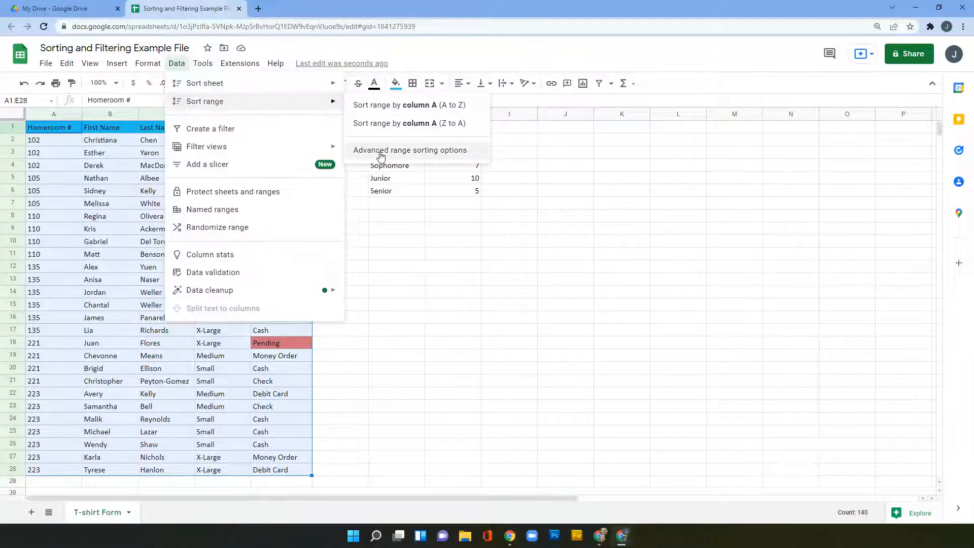
click(432, 151)
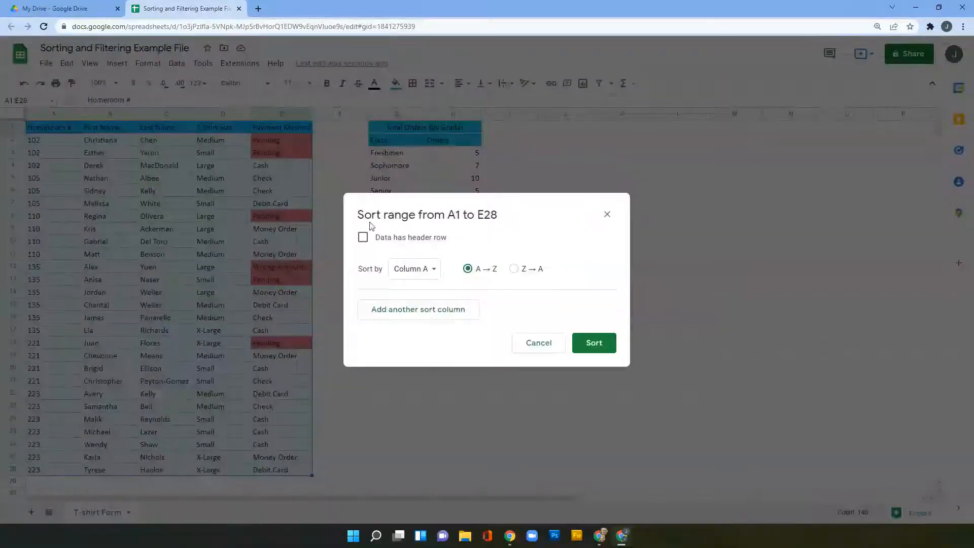
click(362, 238)
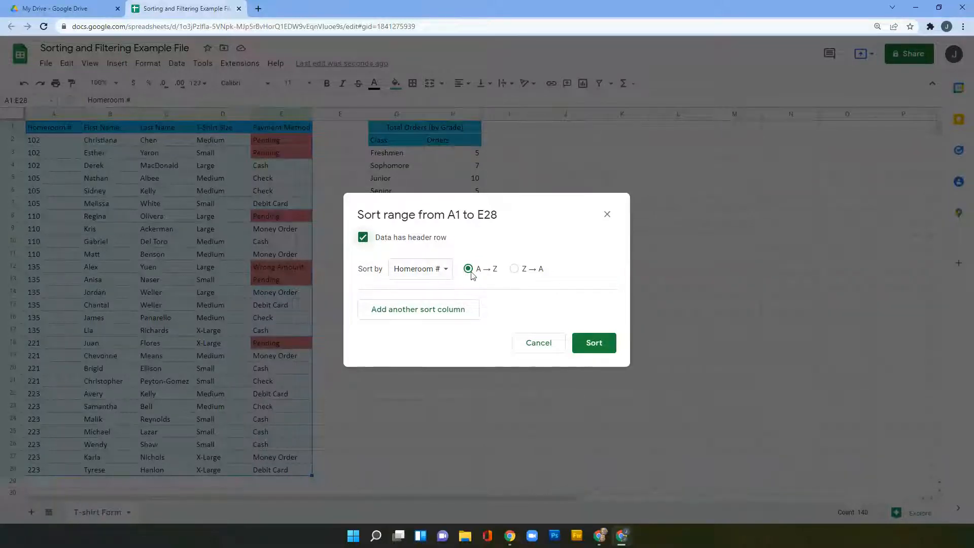
click(514, 271)
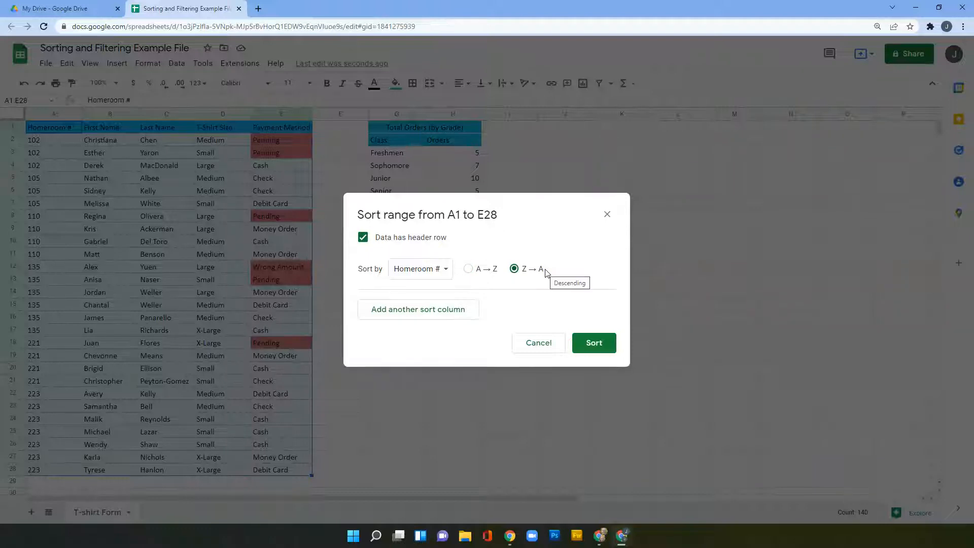
click(417, 310)
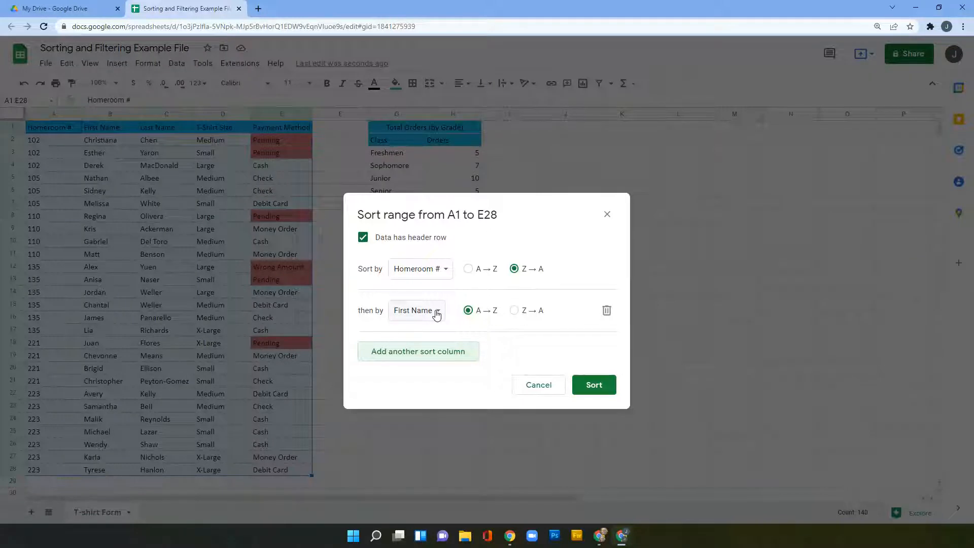
click(437, 312)
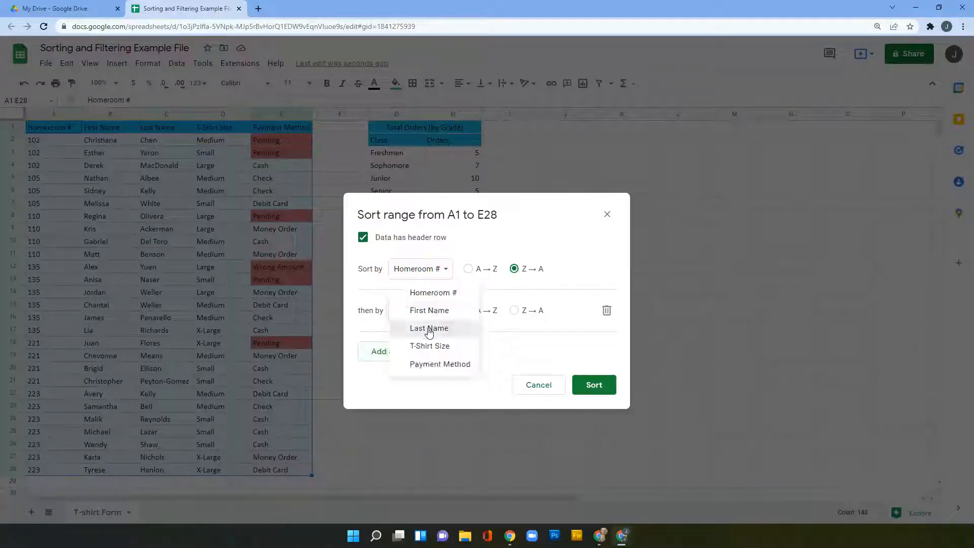
click(432, 327)
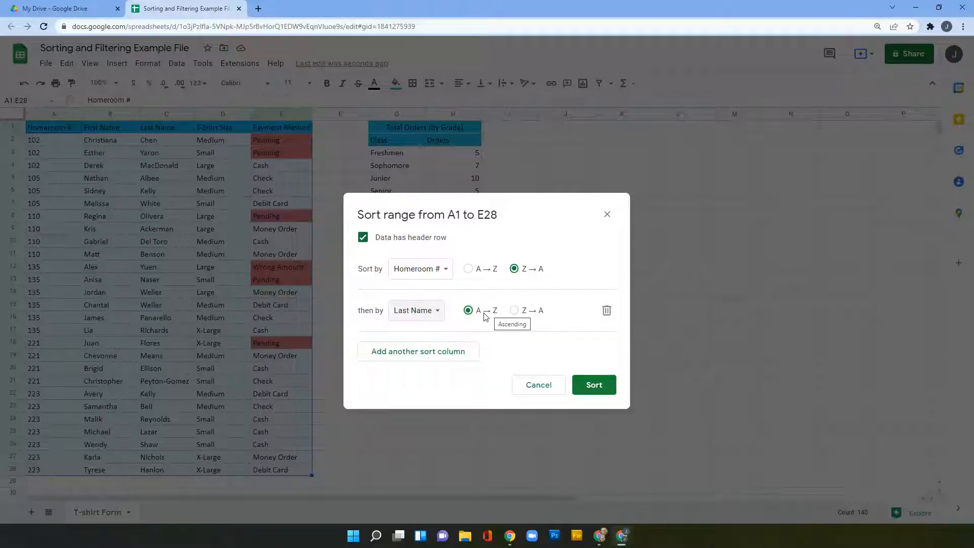
click(594, 386)
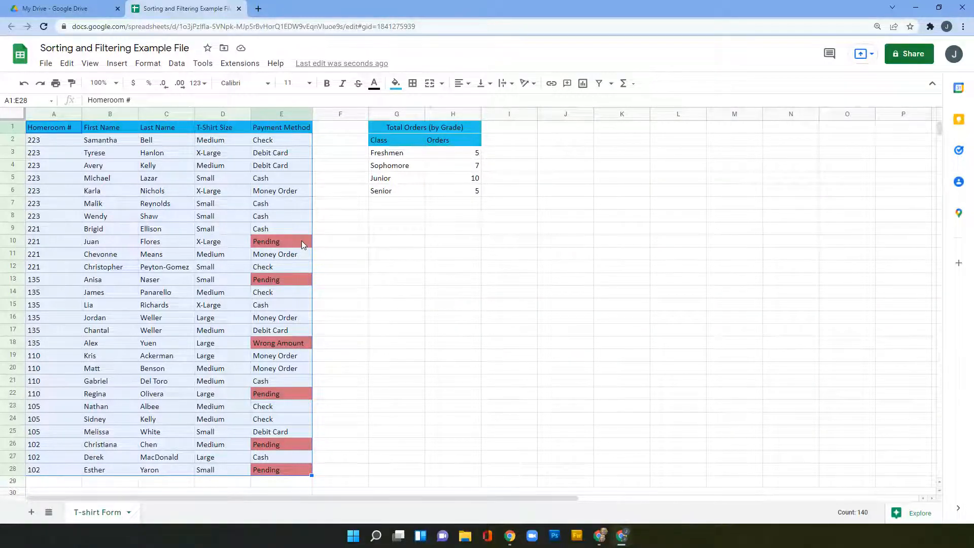
key(ctrl+z)
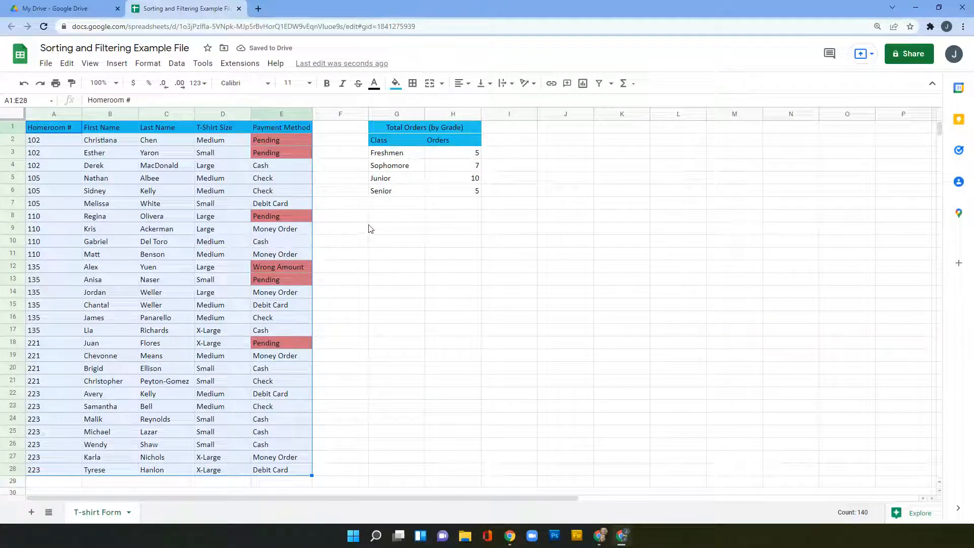
click(177, 63)
mouse_move(203, 84)
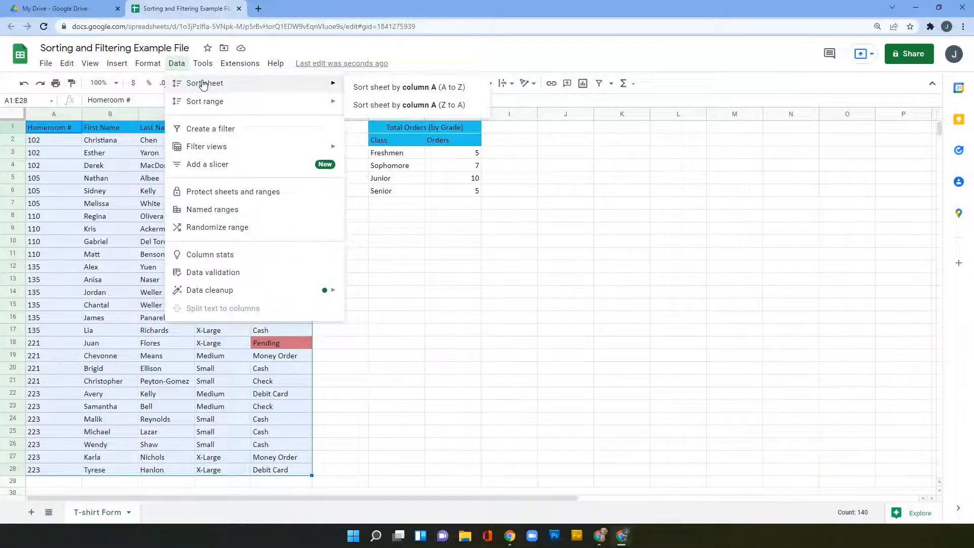
click(177, 64)
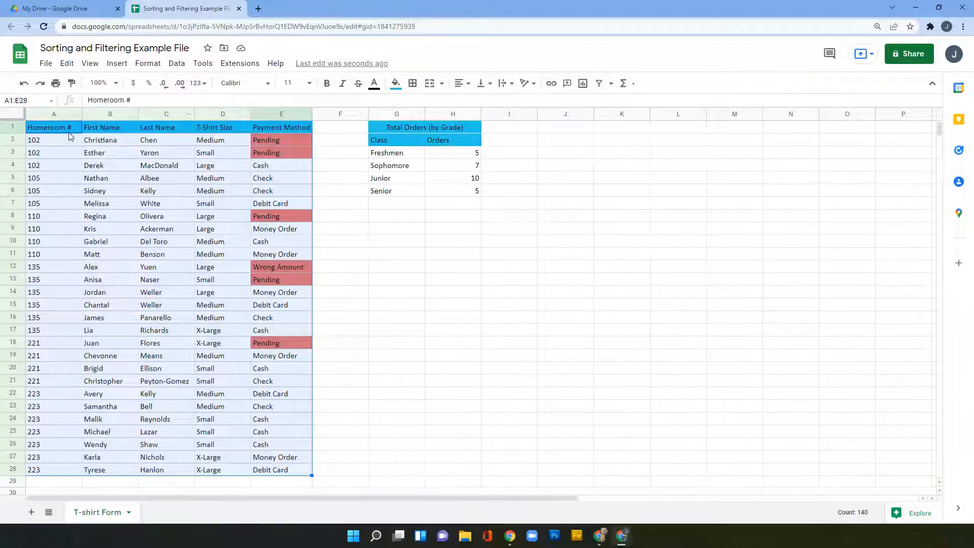
click(176, 64)
mouse_move(183, 88)
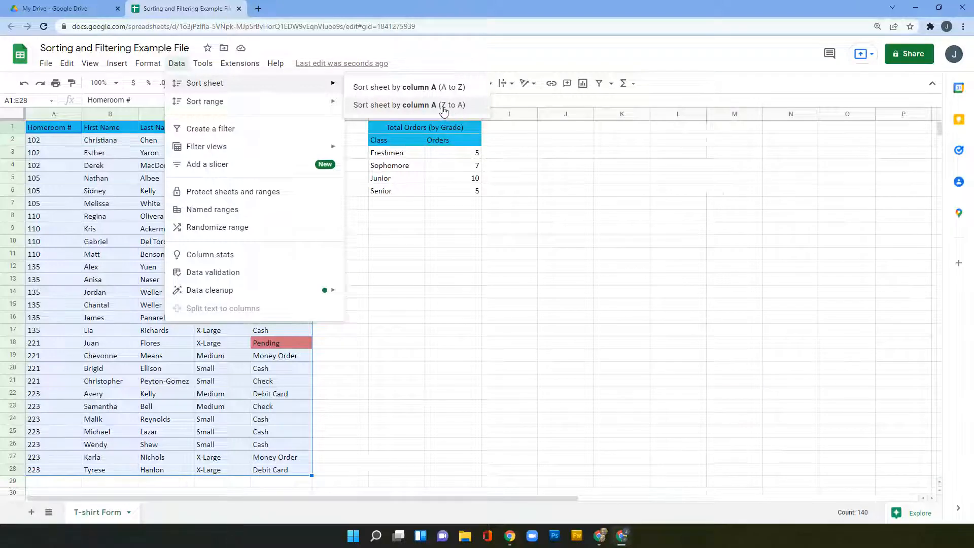
click(406, 105)
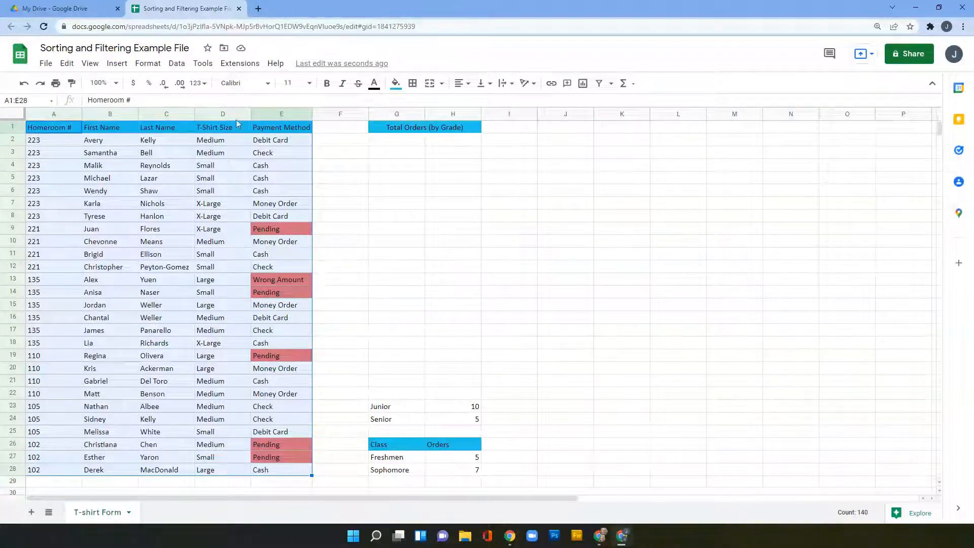
click(27, 87)
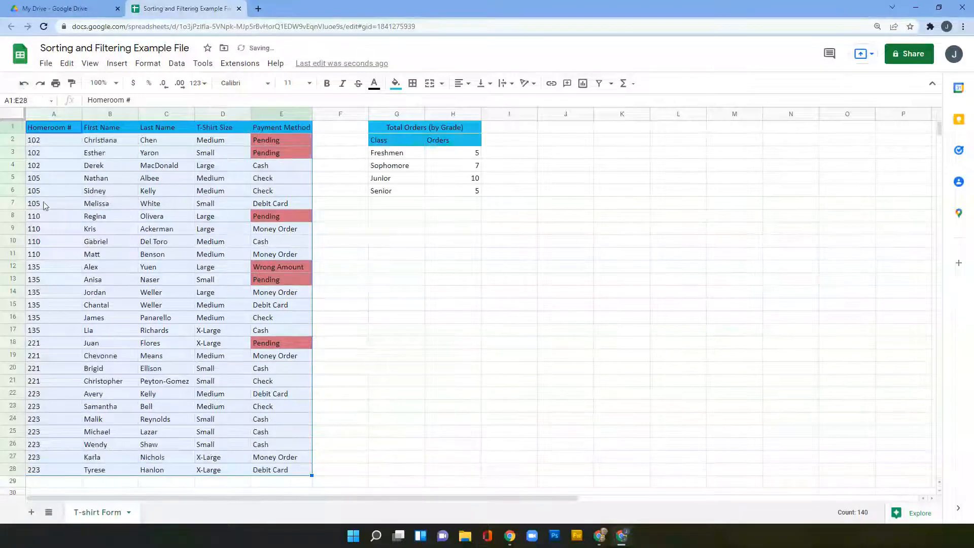
Step: Create a filter on the order table's header row from a cell inside the table
click(449, 283)
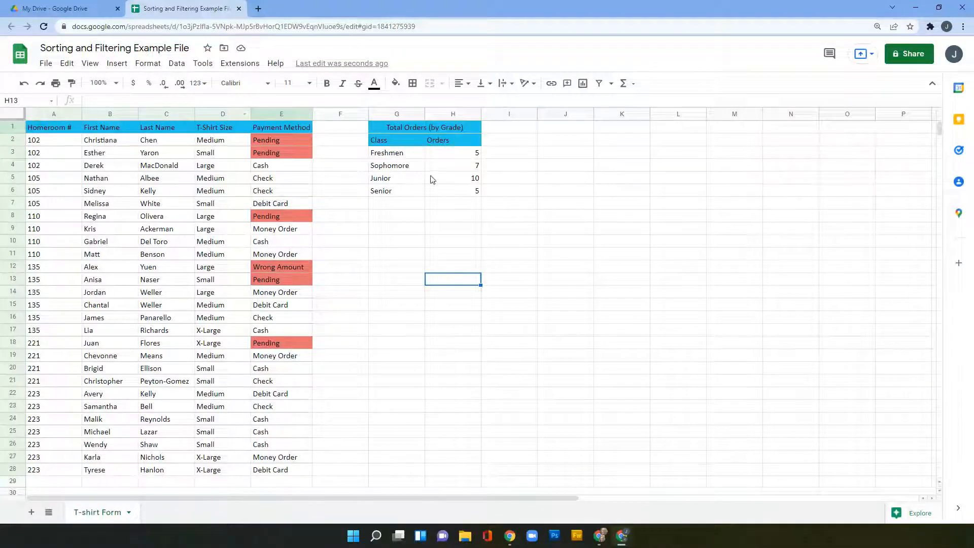
click(151, 219)
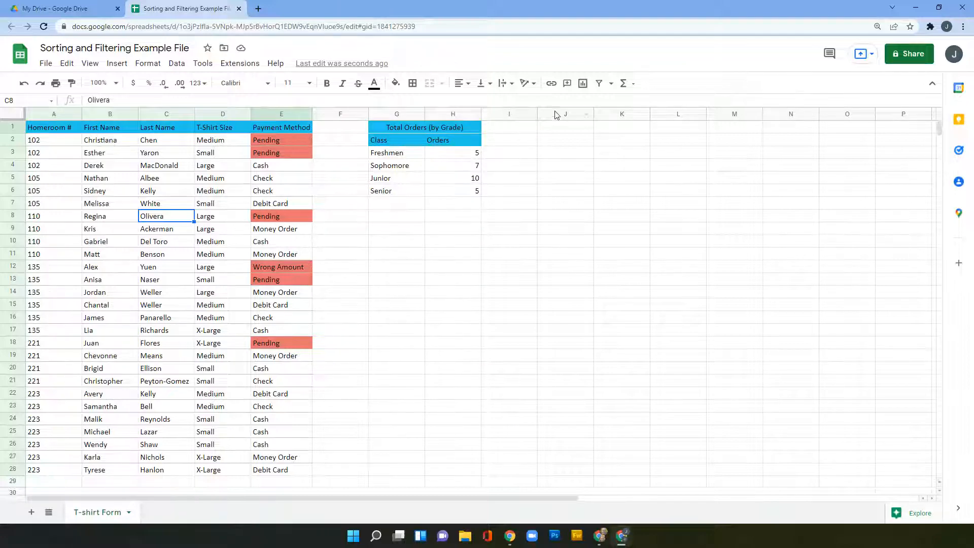
click(600, 85)
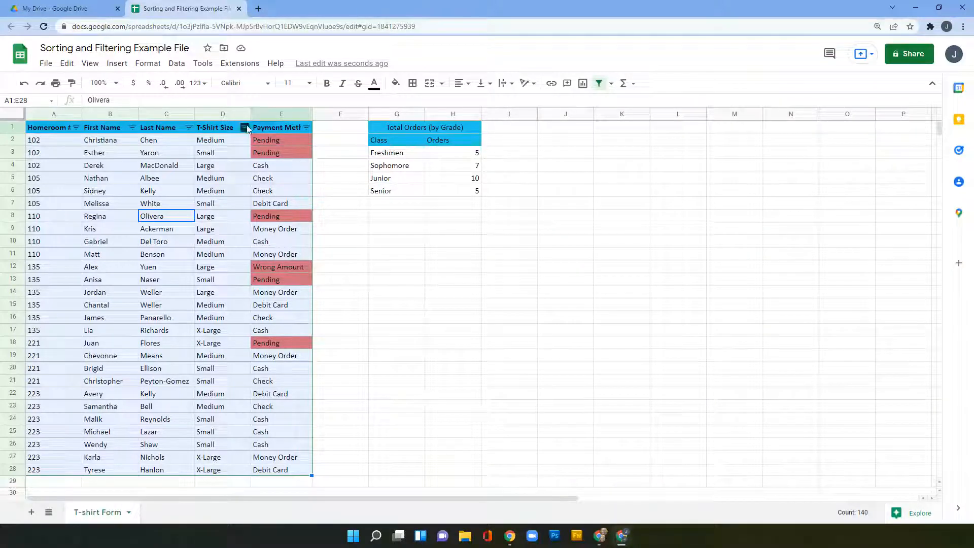
Step: Sort the table A→Z by Last Name, then Homeroom #, then T-Shirt Size
click(188, 127)
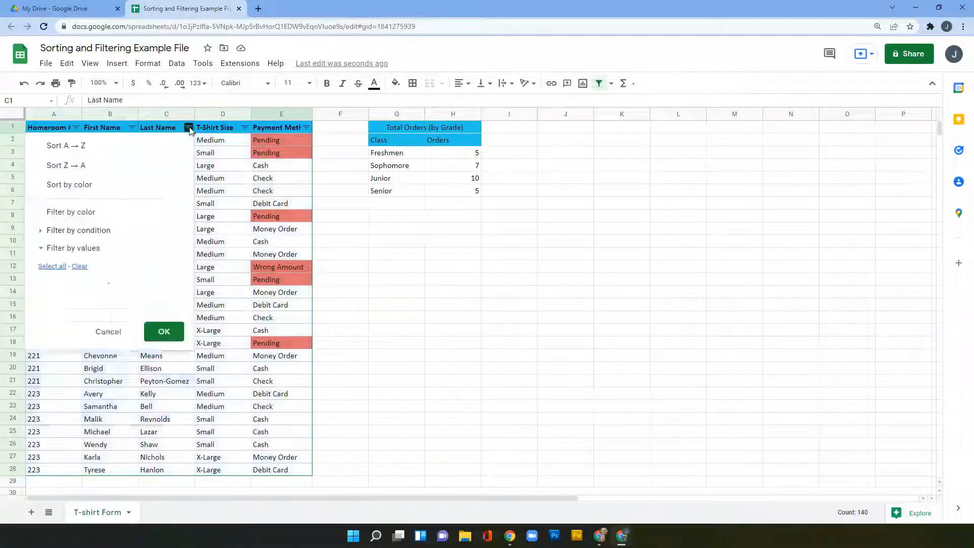
click(80, 147)
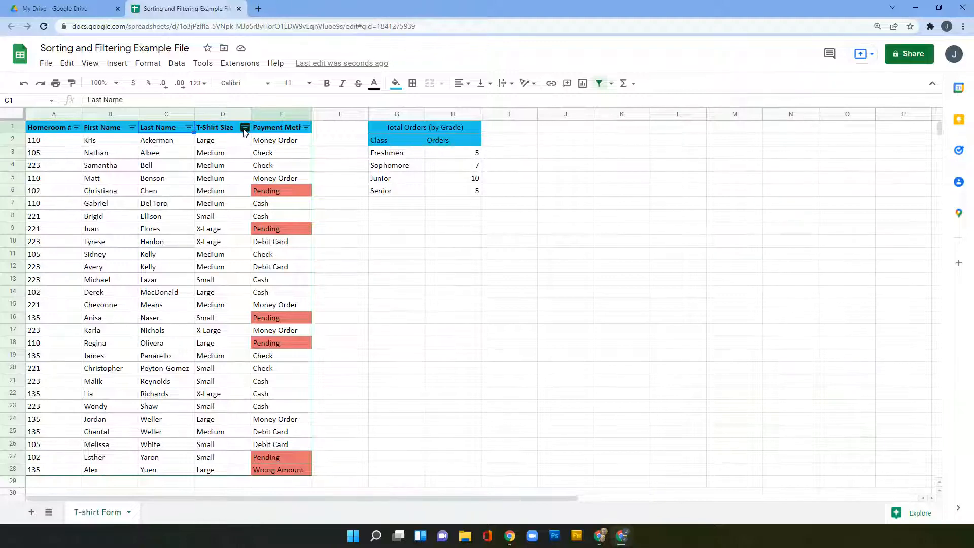
click(76, 127)
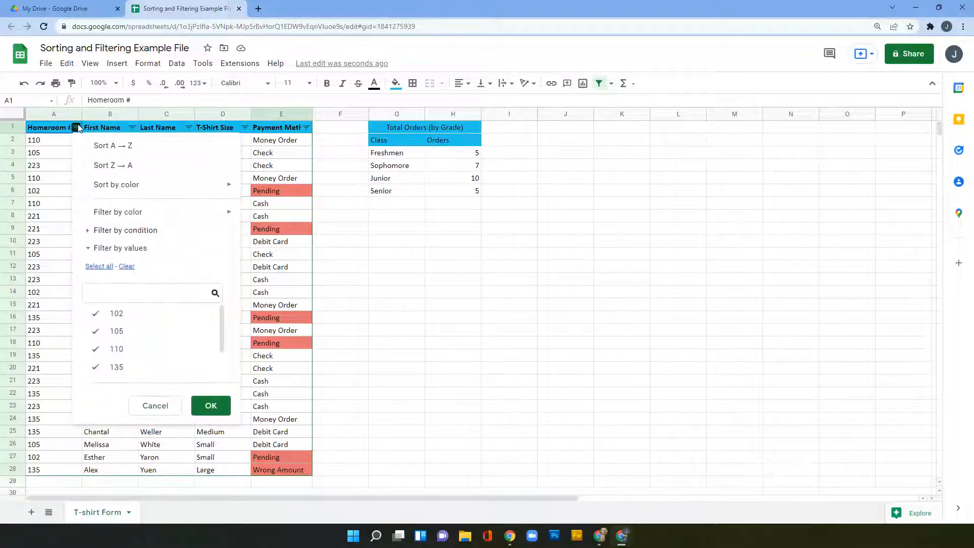
click(132, 147)
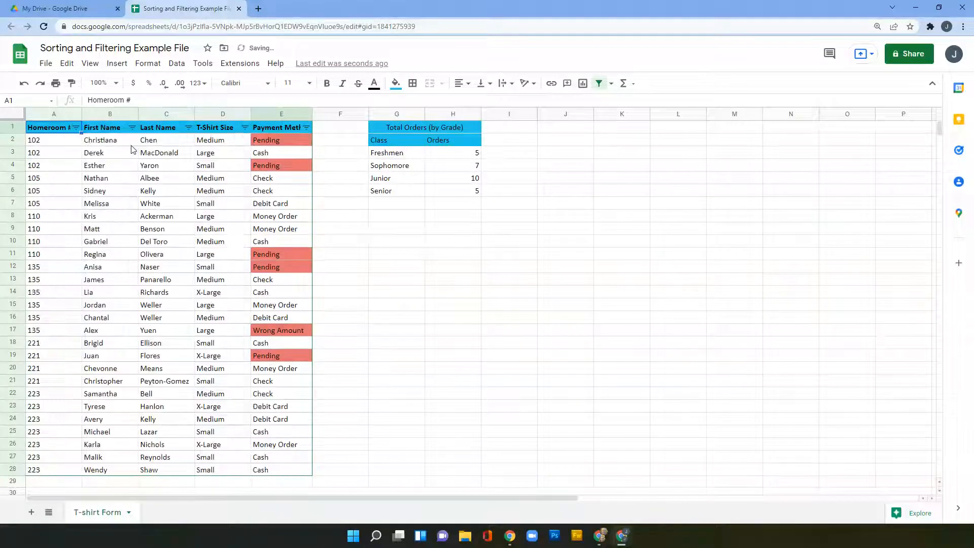
click(244, 127)
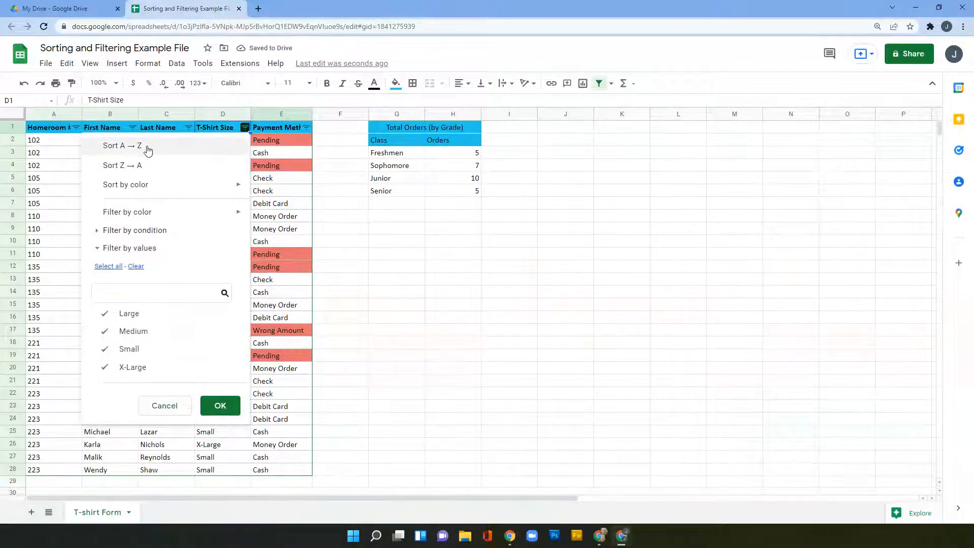
click(147, 149)
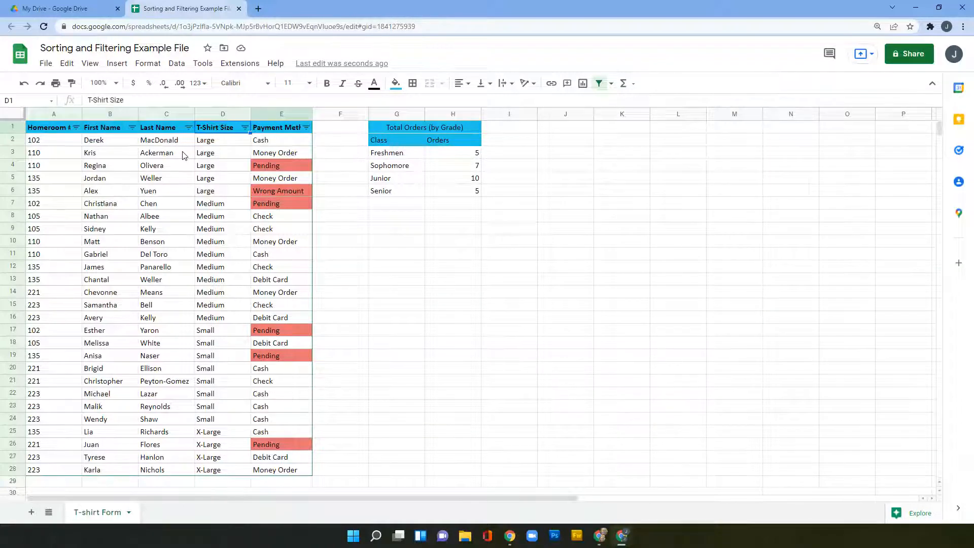
Step: Filter the Homeroom # column to show only homerooms 102 and 105
click(76, 128)
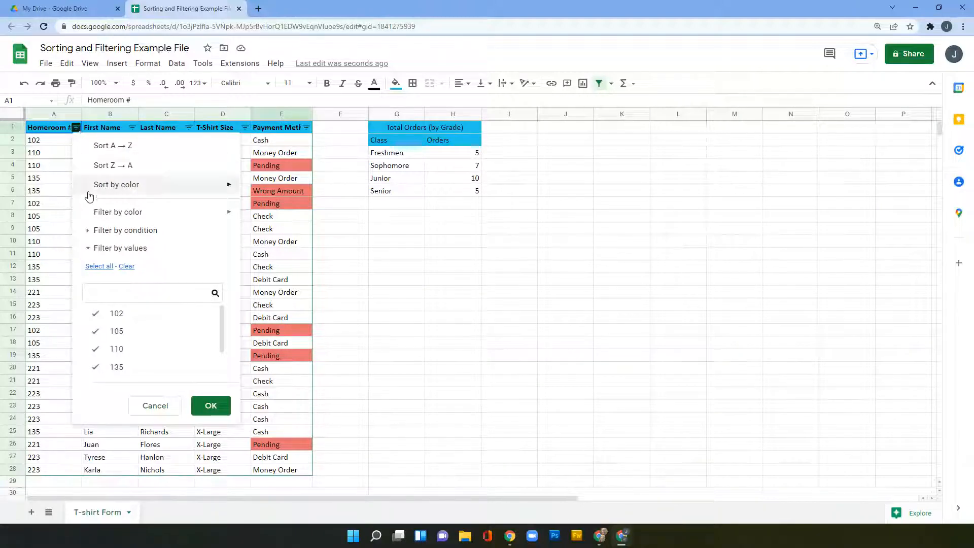
scroll(141, 361, down, 1)
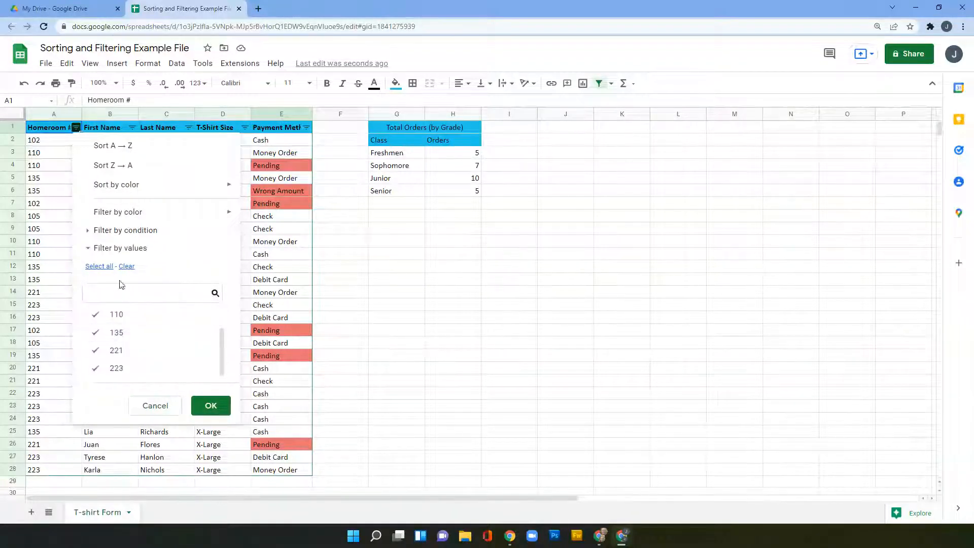
click(125, 266)
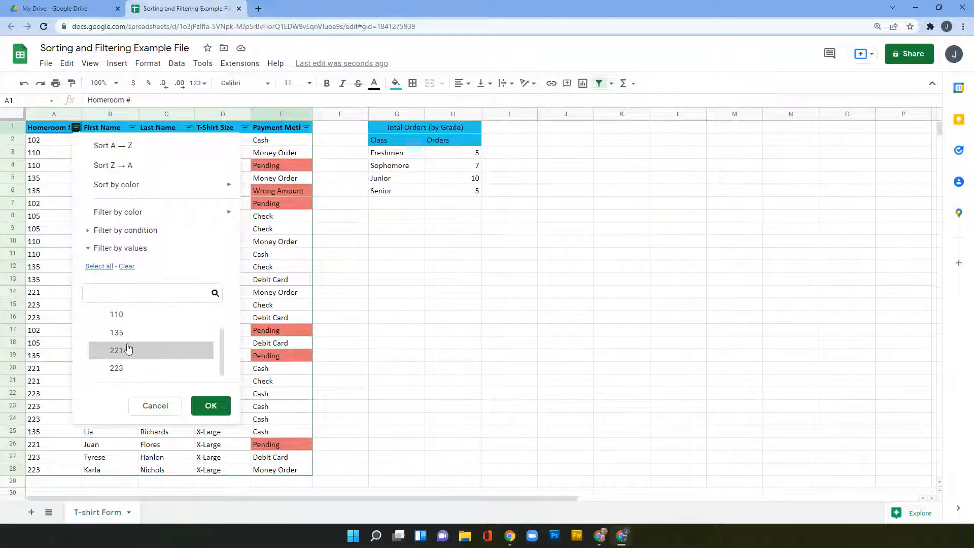
scroll(122, 335, up, 2)
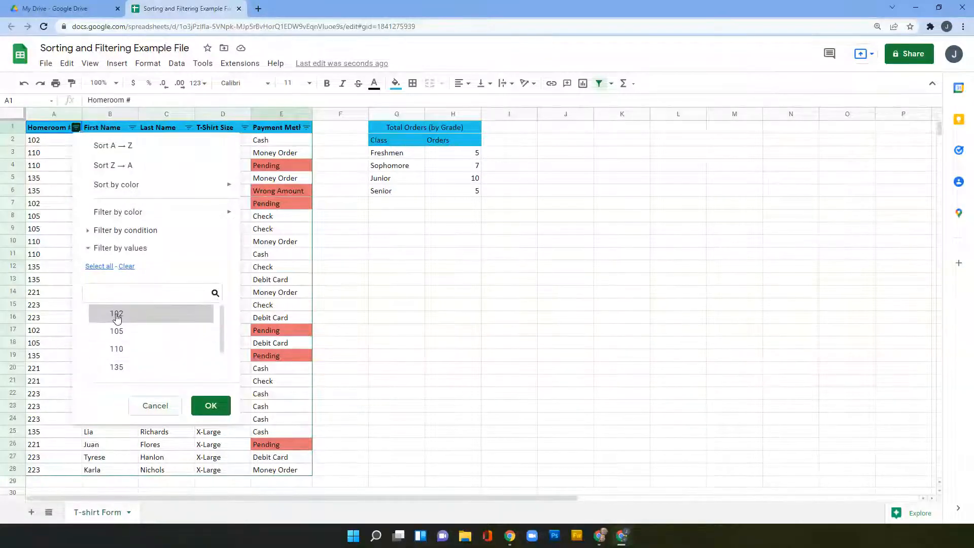
click(117, 313)
click(117, 331)
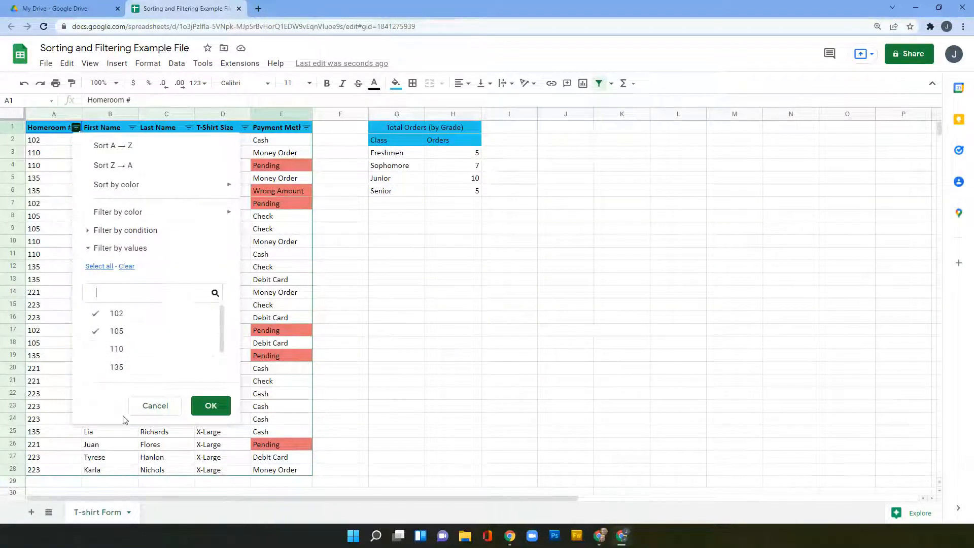
click(209, 406)
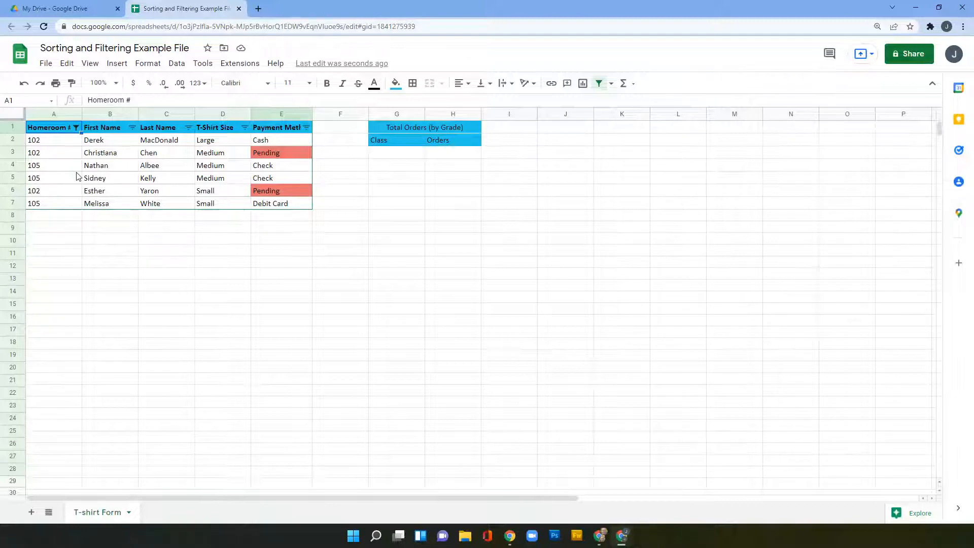
Step: Remove the homeroom filter and sort Payment Method so #E77272-filled rows come first
key(ctrl+z)
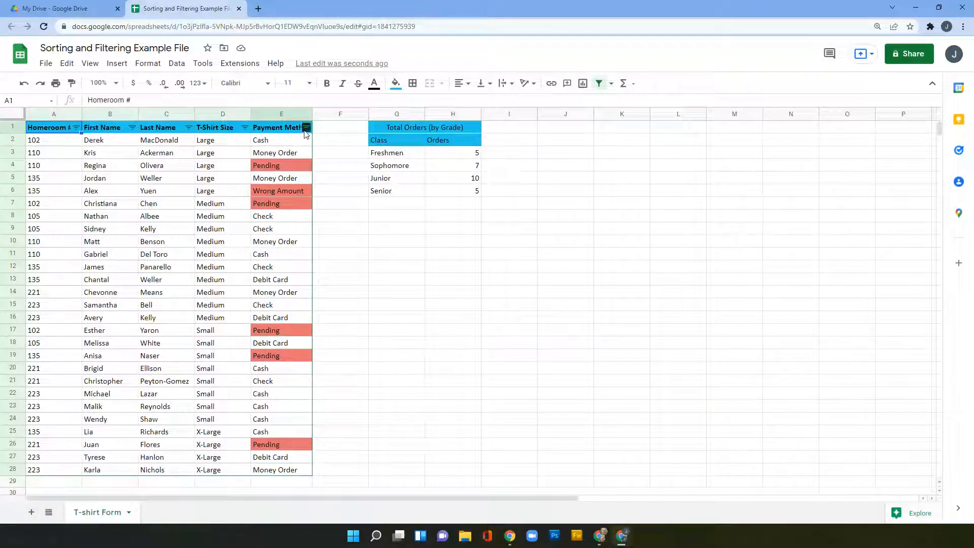
click(306, 128)
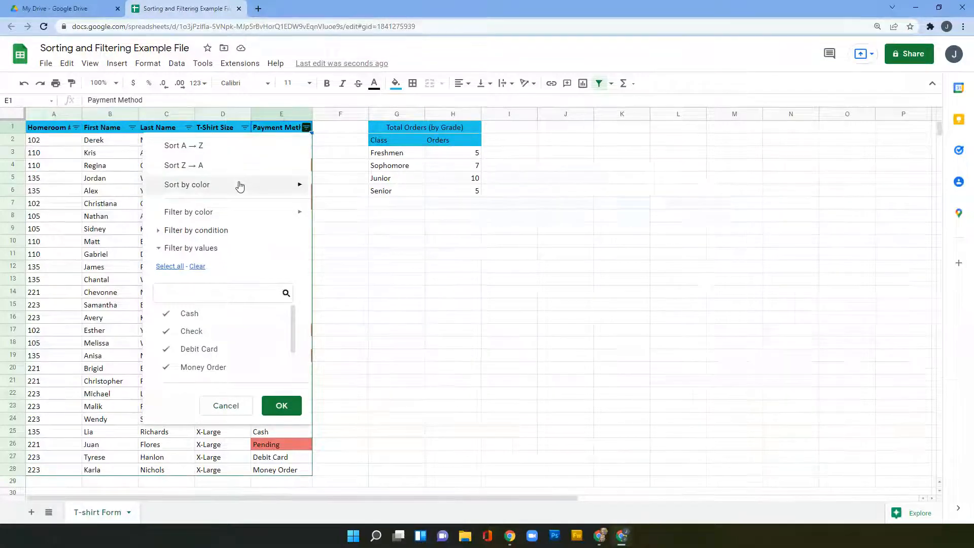
mouse_move(196, 189)
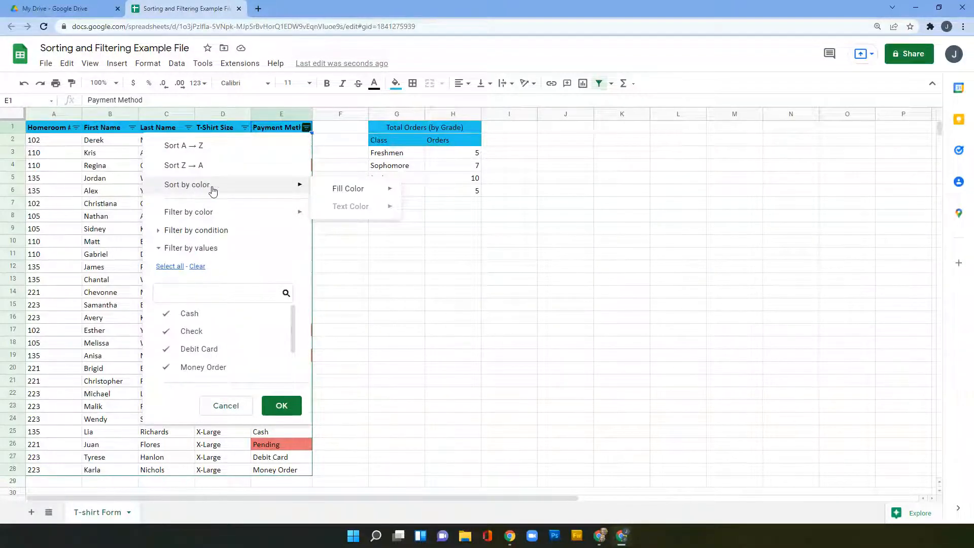
mouse_move(367, 194)
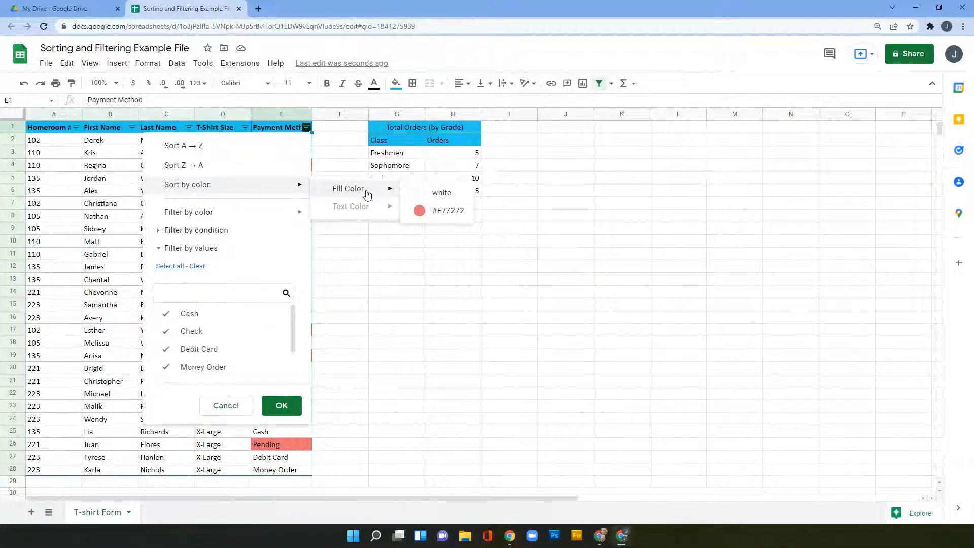
click(434, 211)
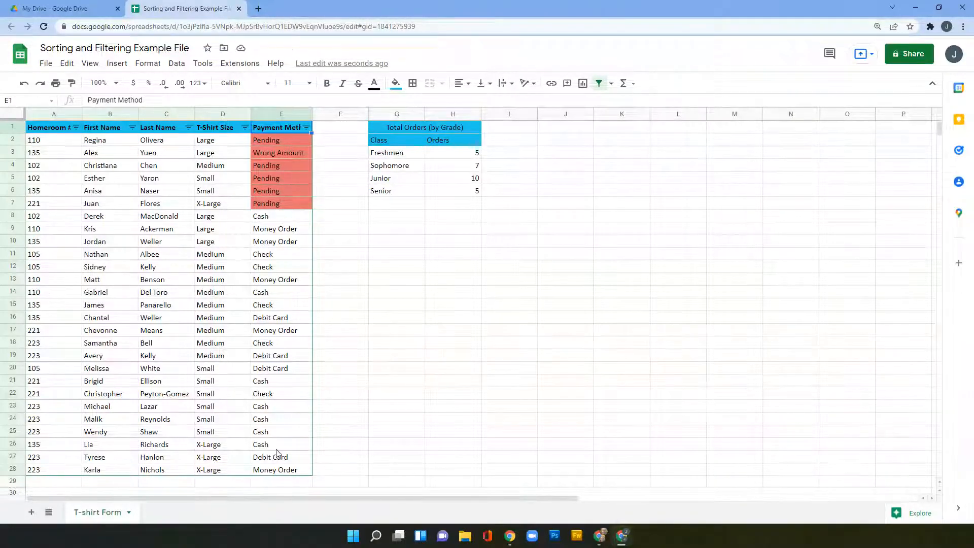
Step: Filter the Payment Method column by fill color #E77272 to show only the red rows
click(307, 127)
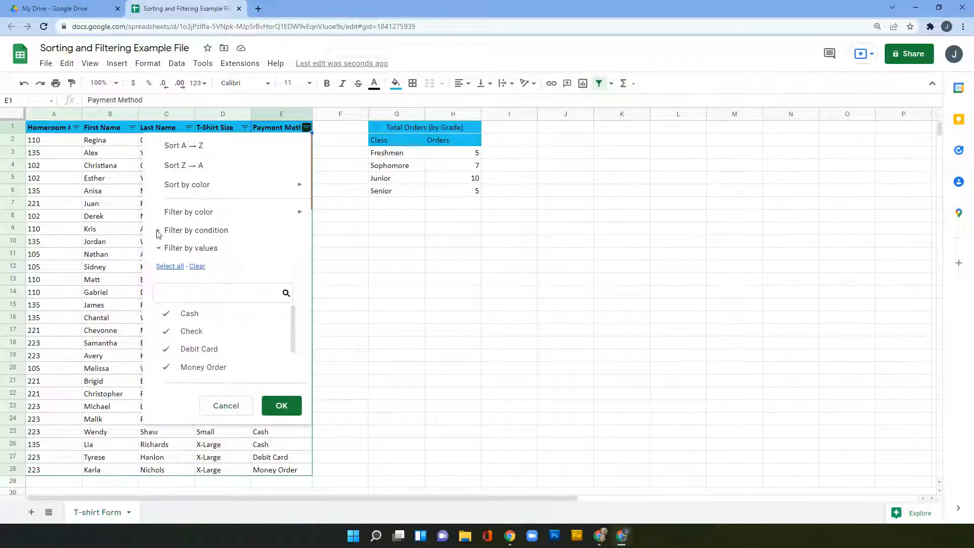
click(159, 248)
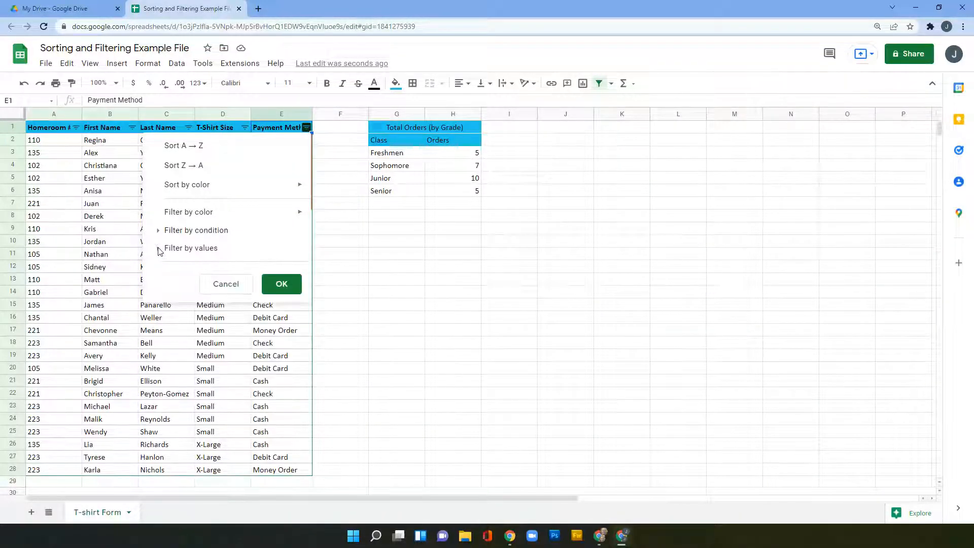
click(160, 248)
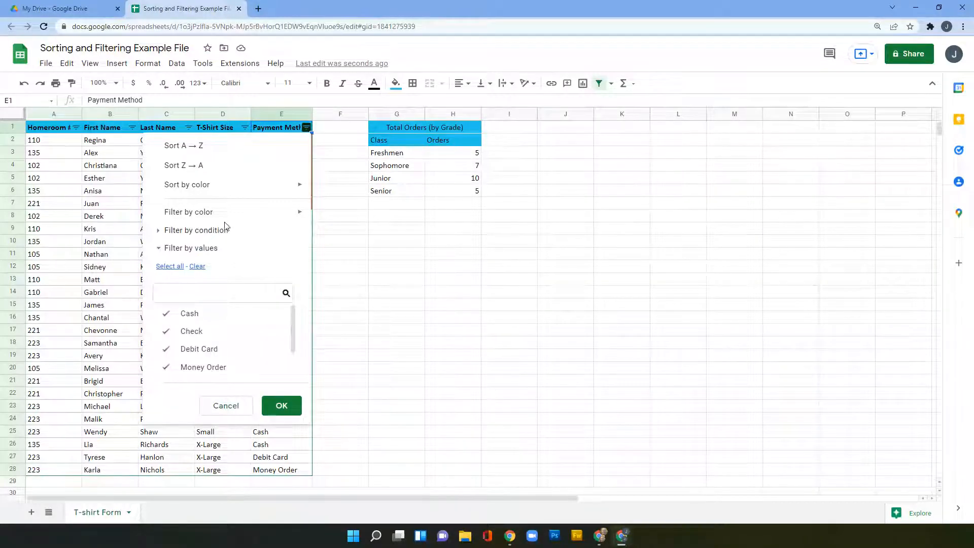
mouse_move(189, 217)
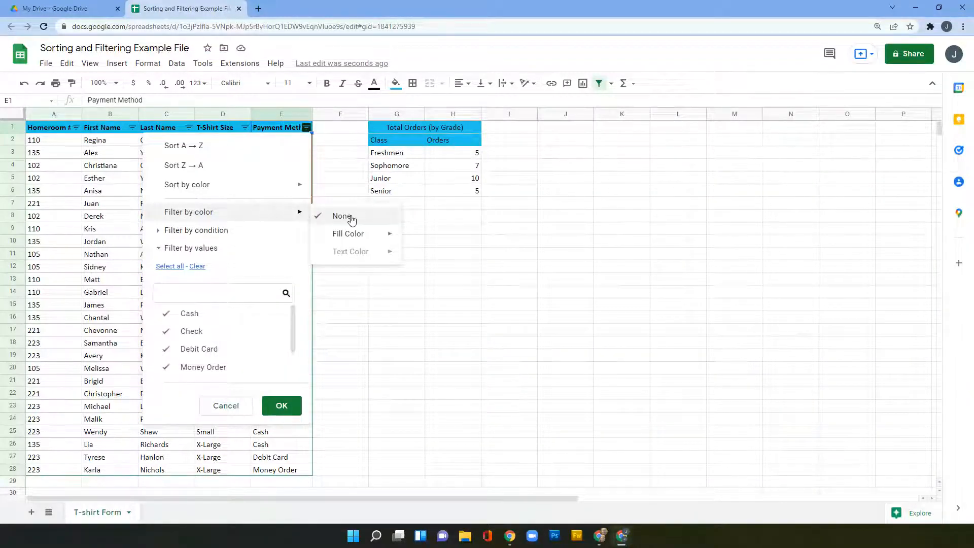
mouse_move(349, 234)
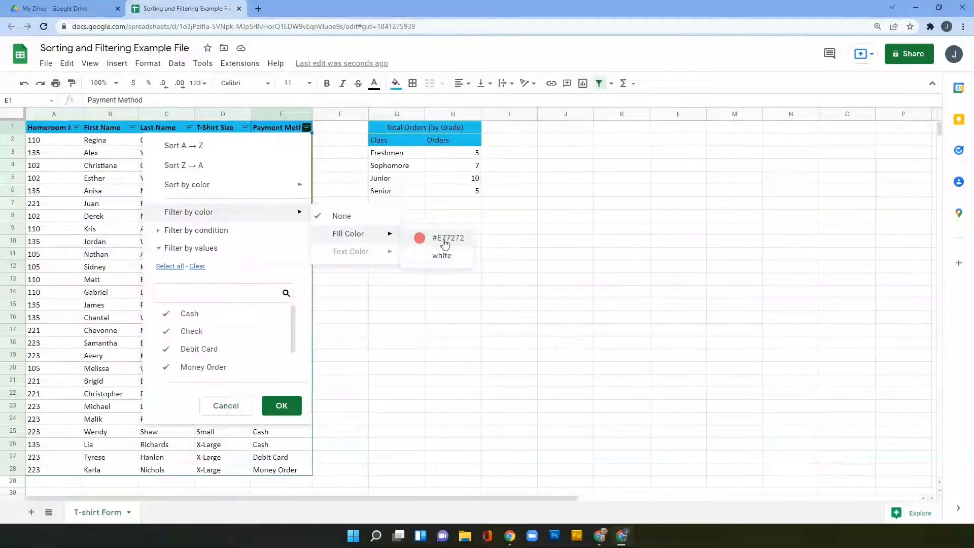
click(444, 242)
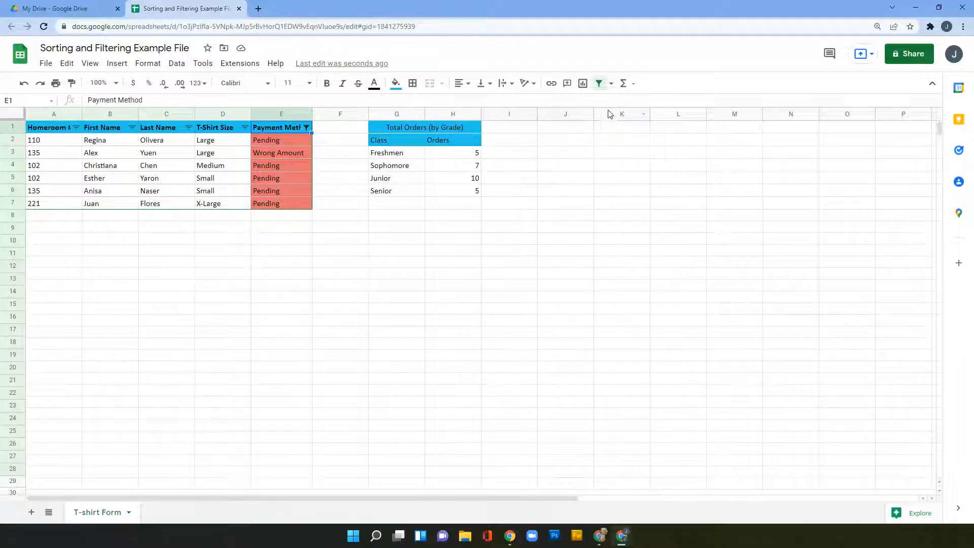
Step: Save the current filter as a new filter view, Filter 2, over A1:E7
click(612, 85)
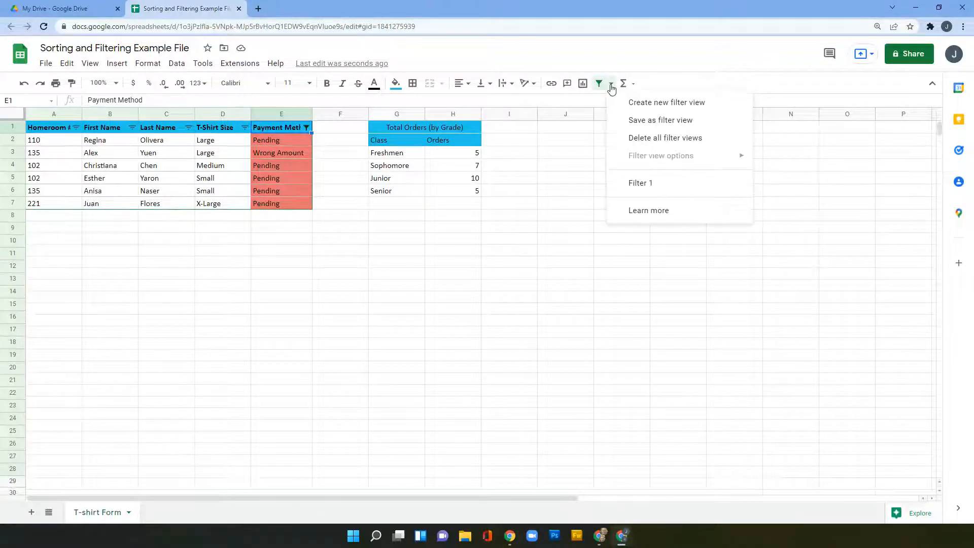
click(663, 105)
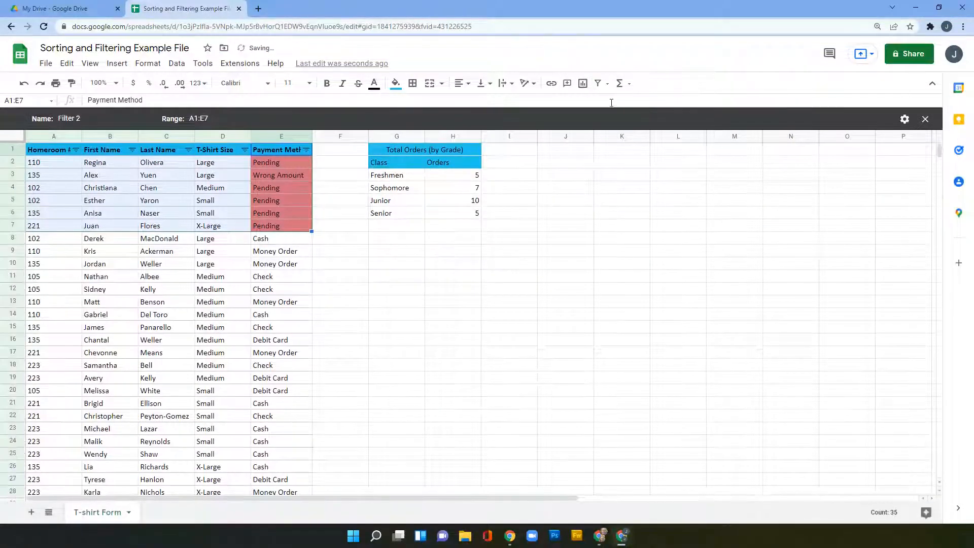